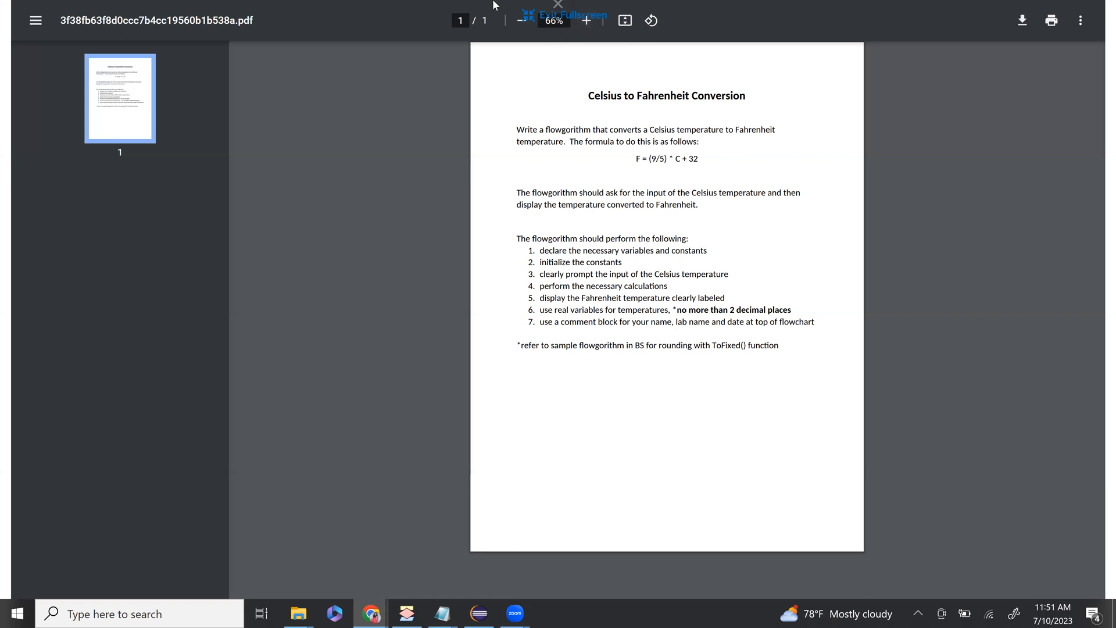
# Exit the full-screen assignment PDF and bring up Eclipse's Java code beside the empty Flowgorithm chart, with the Notepad link file minimized.
pyautogui.click(557, 51)
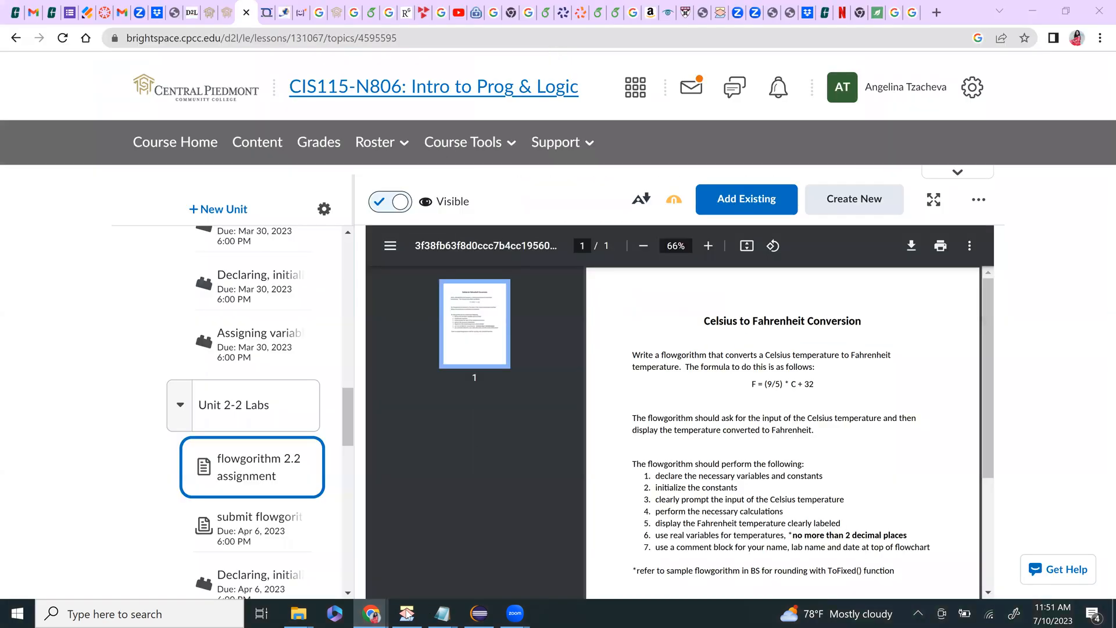
pyautogui.click(441, 500)
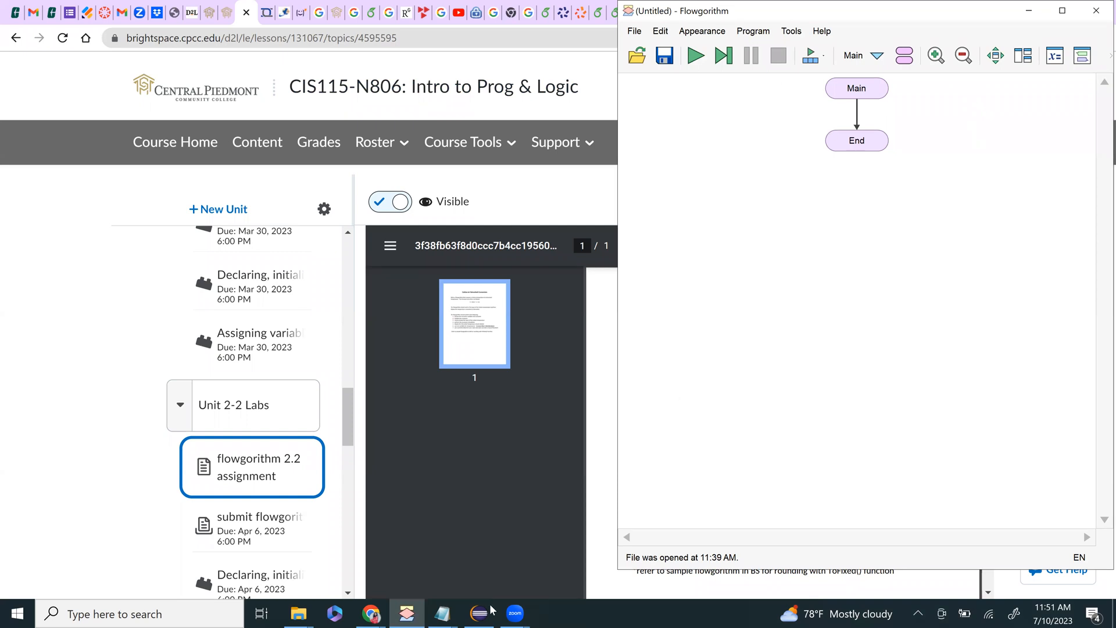
pyautogui.moveTo(480, 613)
pyautogui.click(475, 564)
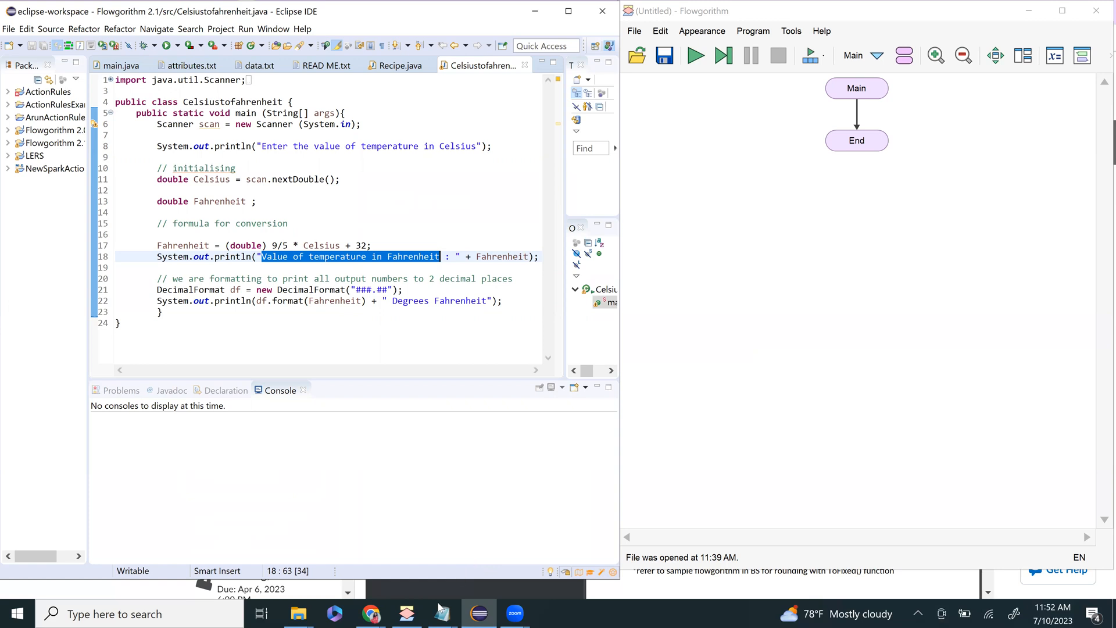
pyautogui.moveTo(441, 613)
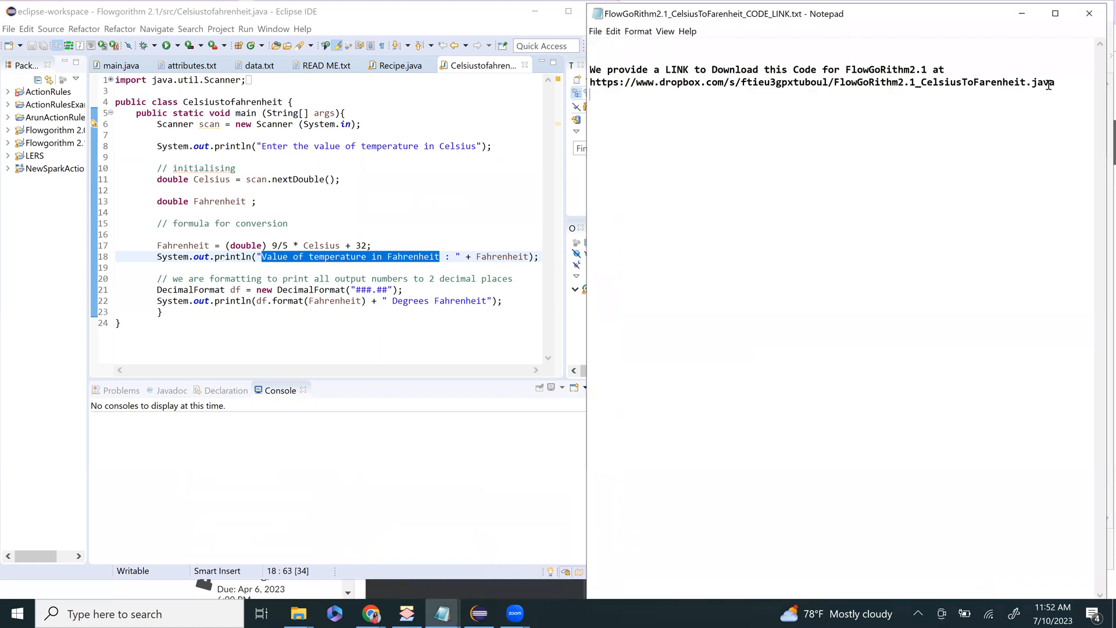
pyautogui.click(1025, 15)
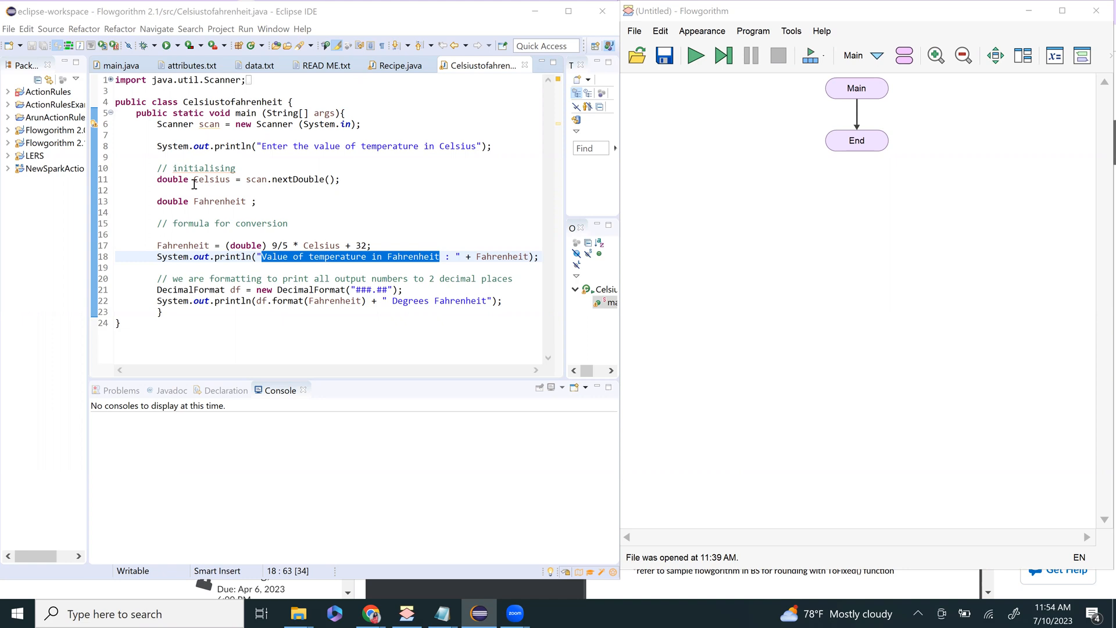
# In Flowgorithm, add a Declare statement between Main and End for a Real variable named Celsius.
pyautogui.click(859, 130)
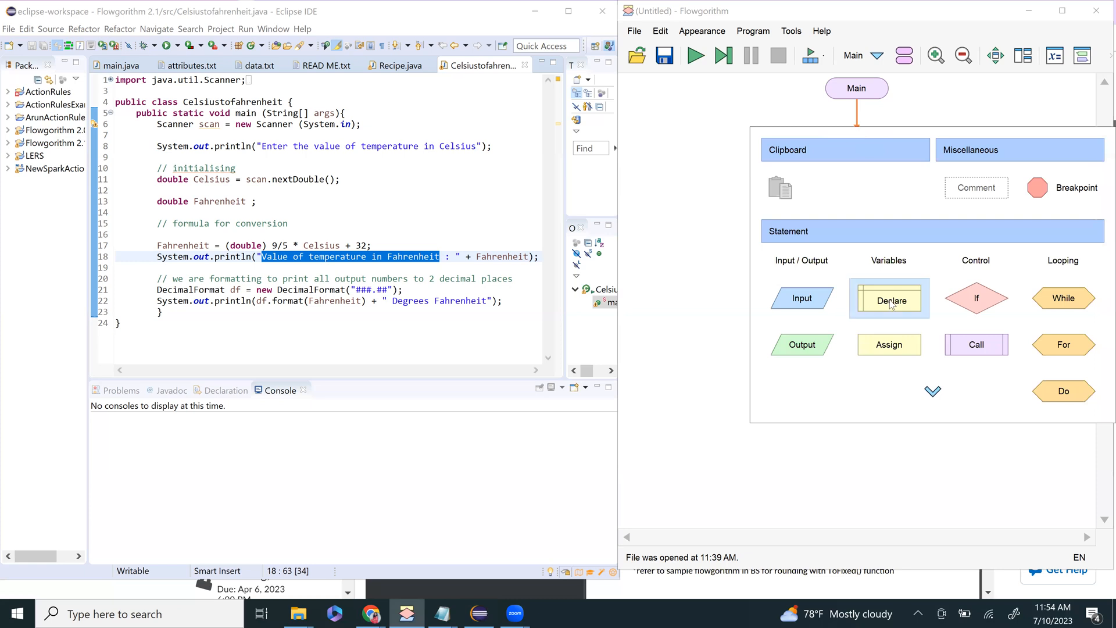
pyautogui.click(892, 301)
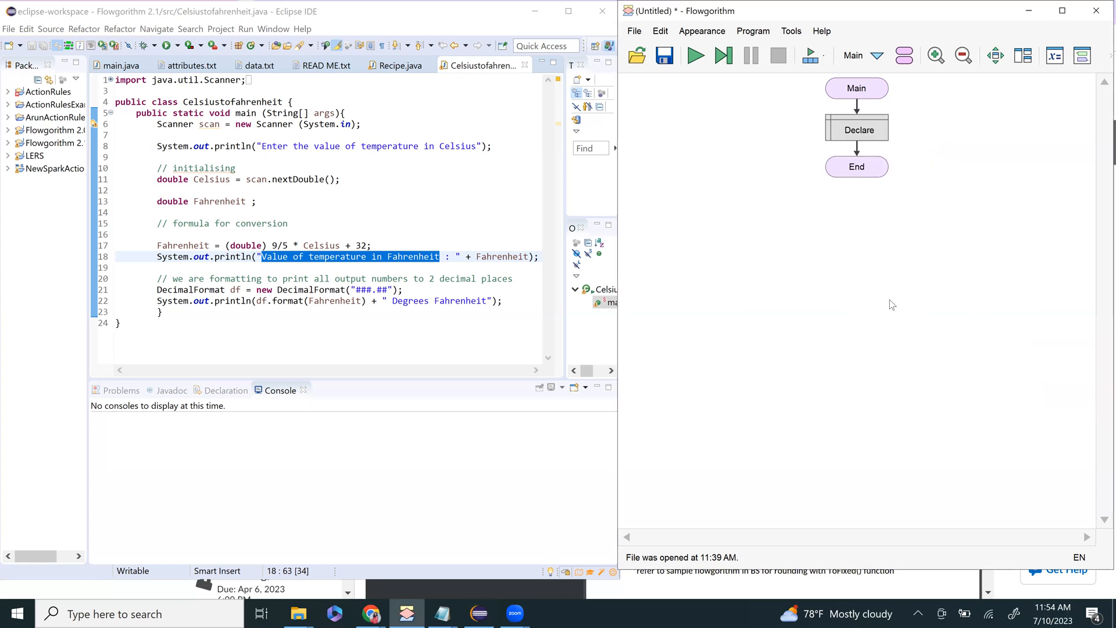
pyautogui.click(865, 133)
pyautogui.doubleClick(865, 132)
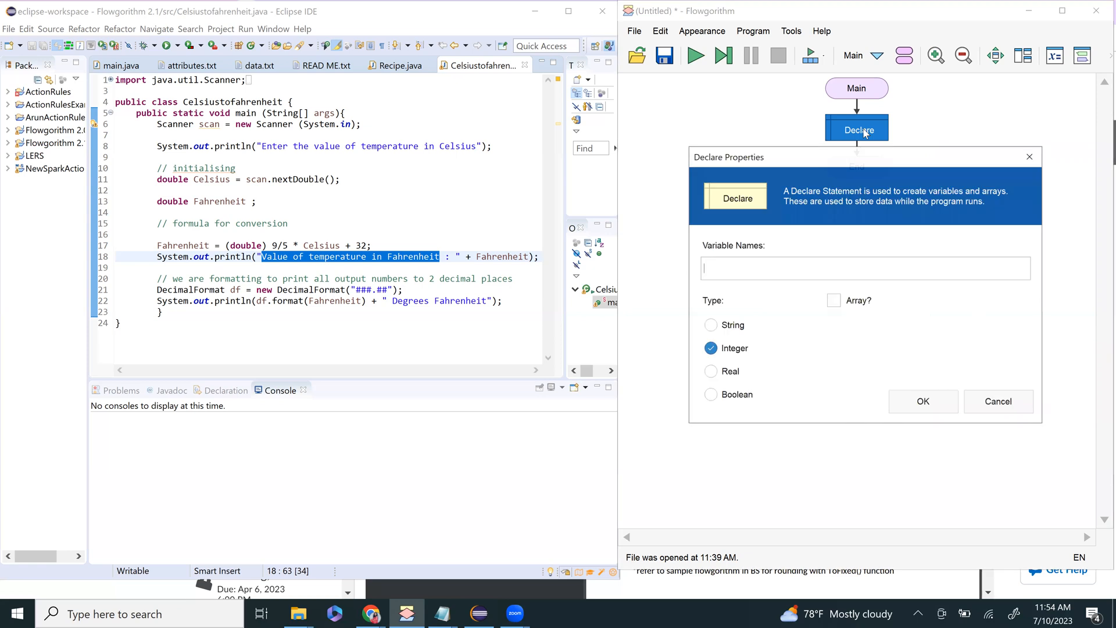
pyautogui.click(711, 372)
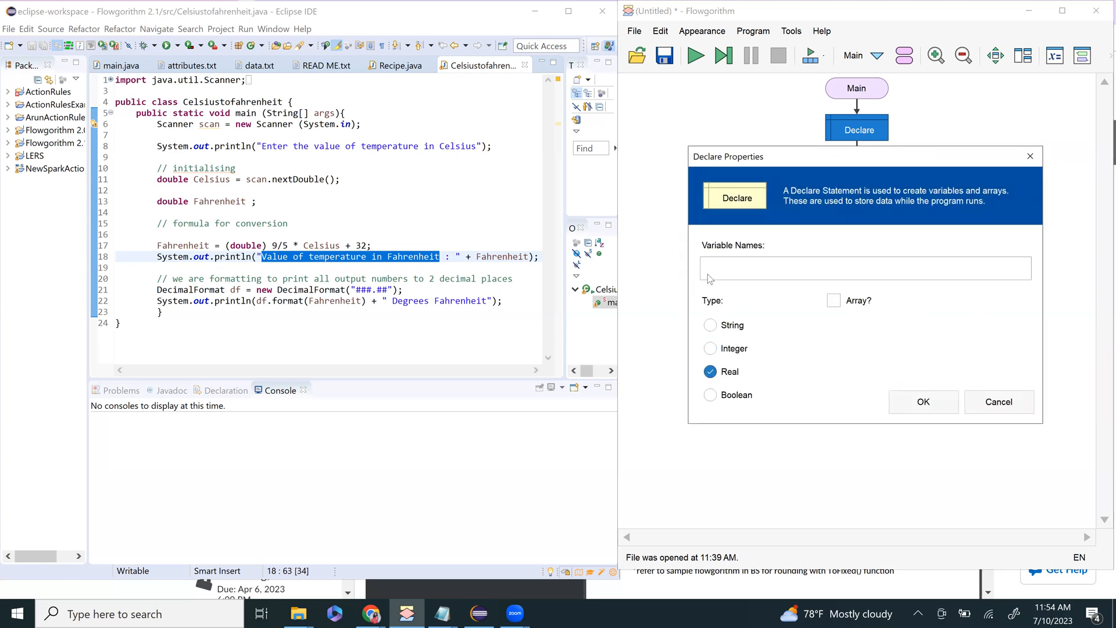
pyautogui.write('Cel')
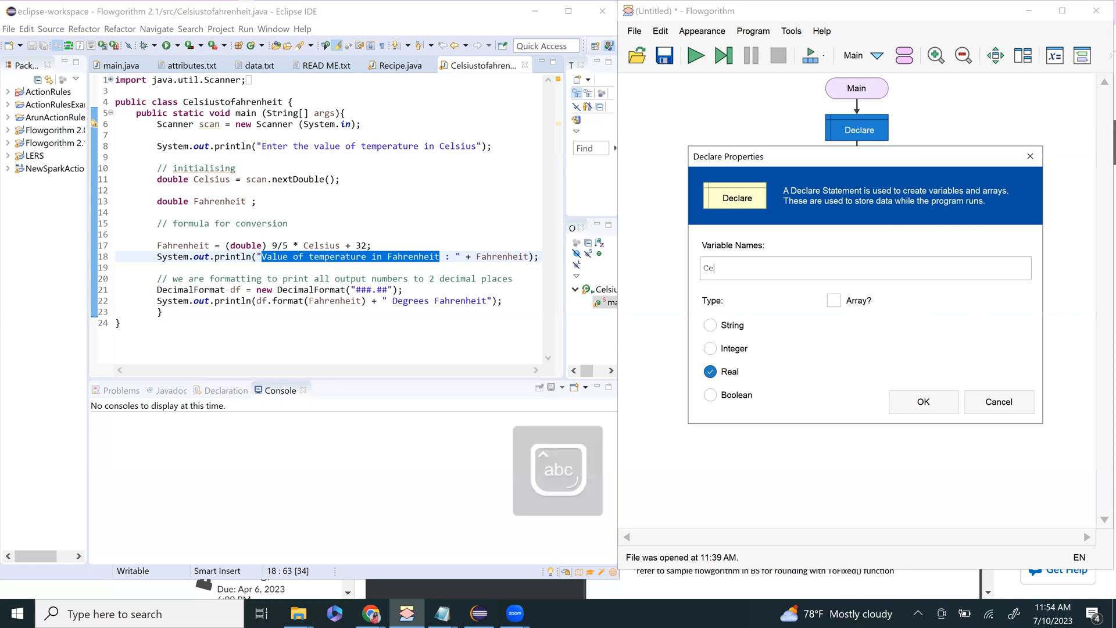
pyautogui.write('sius')
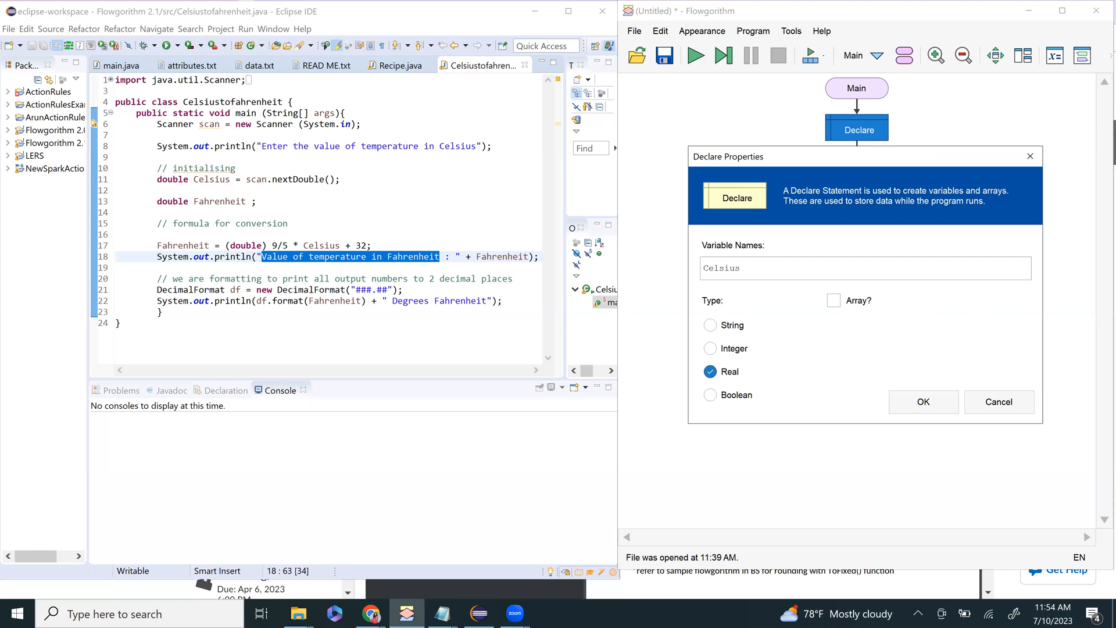
pyautogui.click(927, 401)
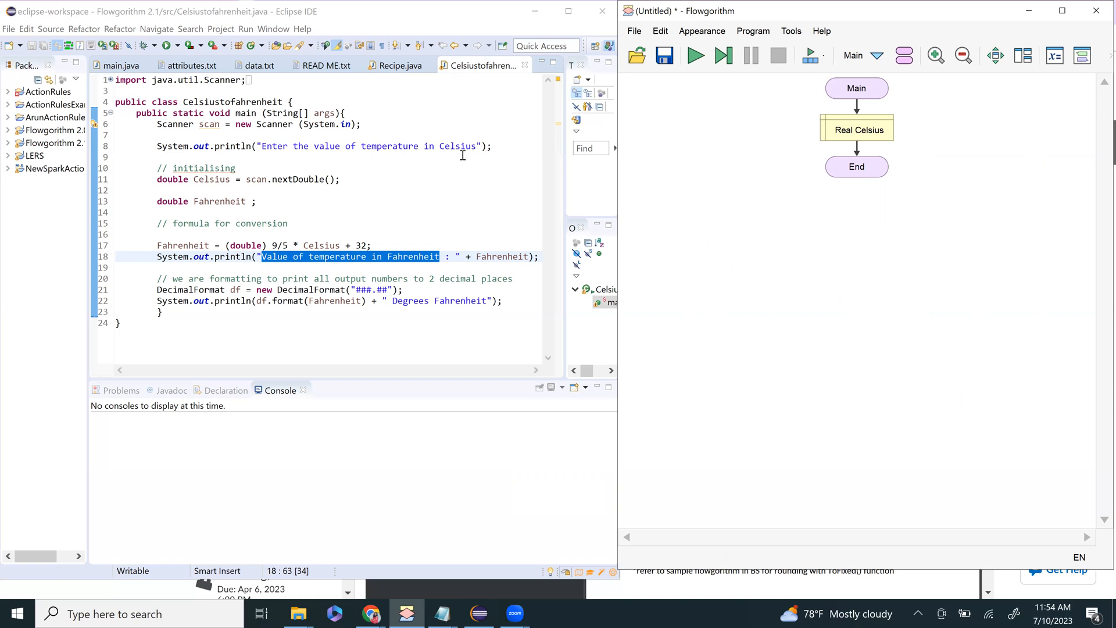
# Insert an Input statement below the Celsius declaration that stores its value in the variable Celsius.
pyautogui.click(859, 154)
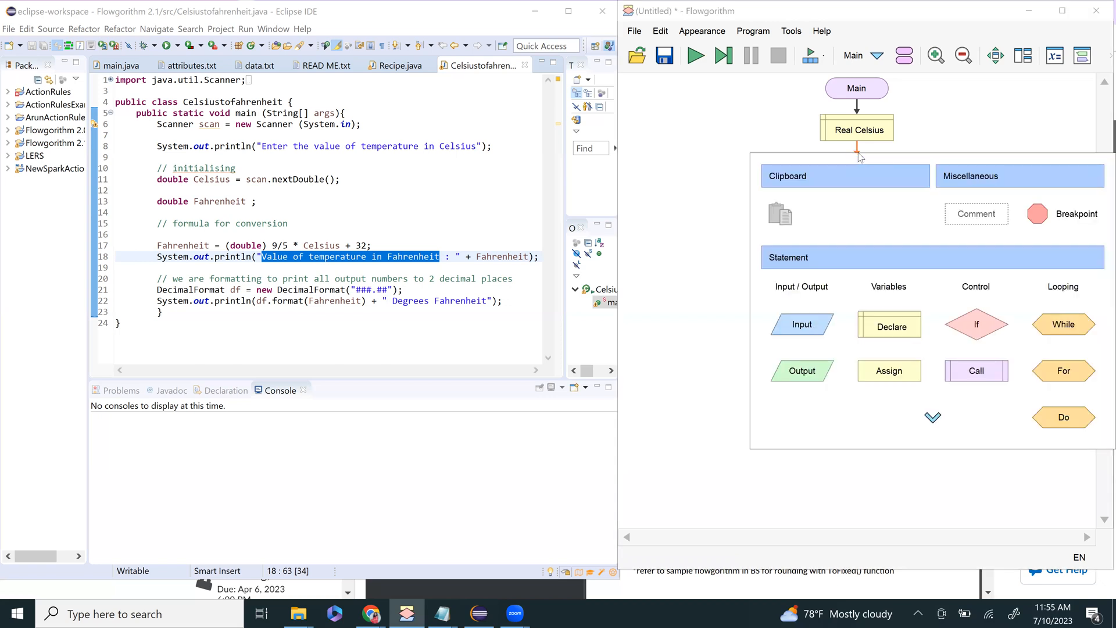
pyautogui.click(810, 316)
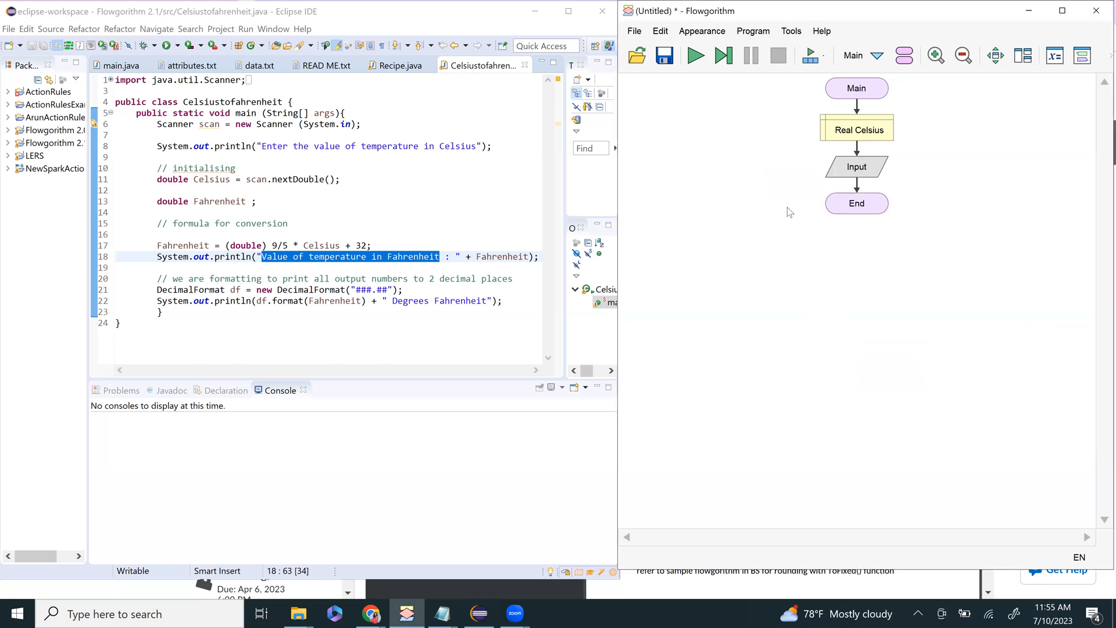
pyautogui.click(848, 168)
pyautogui.doubleClick(848, 168)
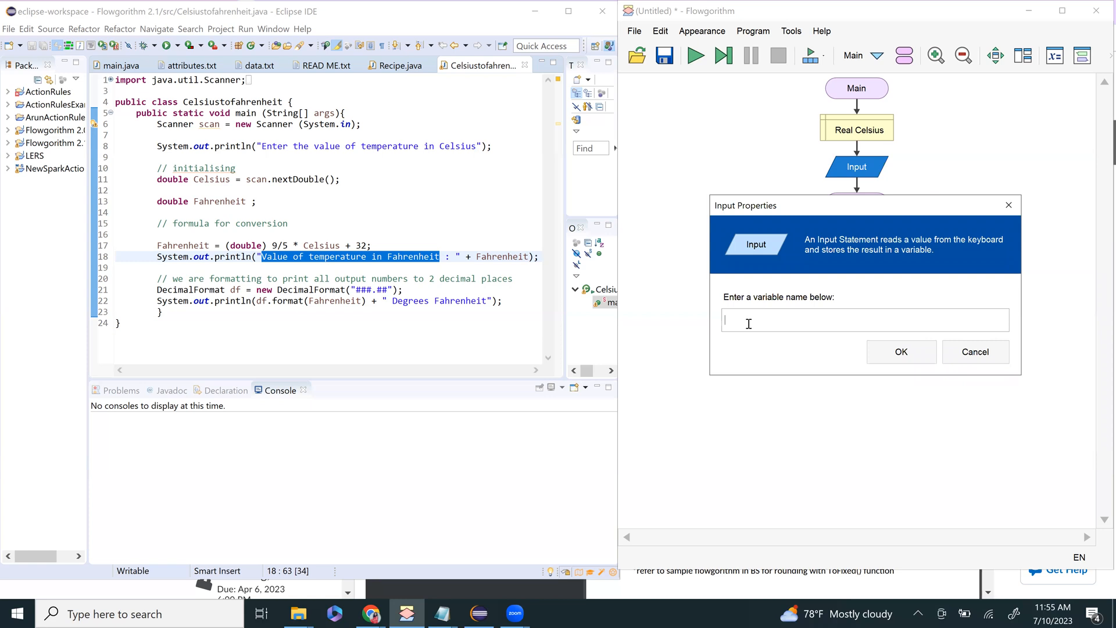
pyautogui.write('Celsius')
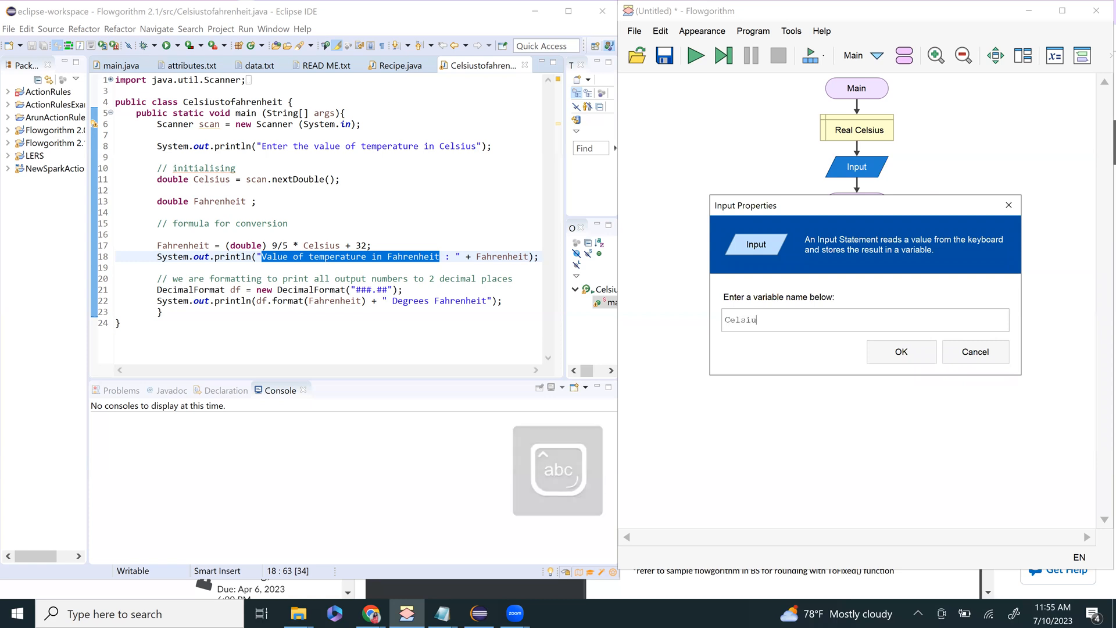
pyautogui.click(916, 349)
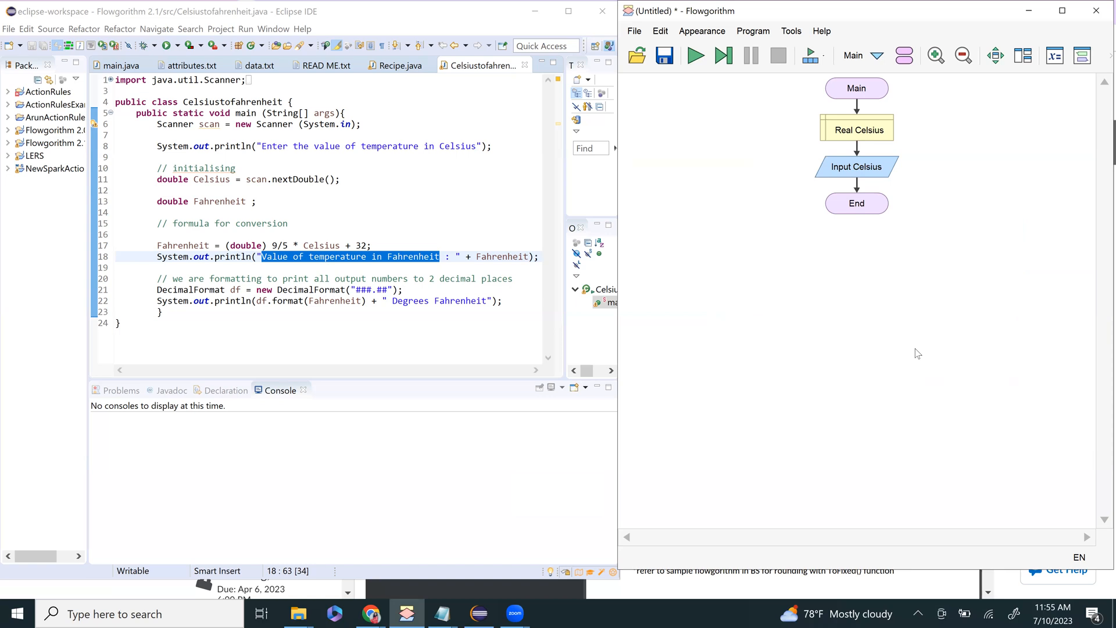
# Add a Declare statement below the Celsius input for a Real variable named Farenheit.
pyautogui.click(856, 189)
pyautogui.click(880, 358)
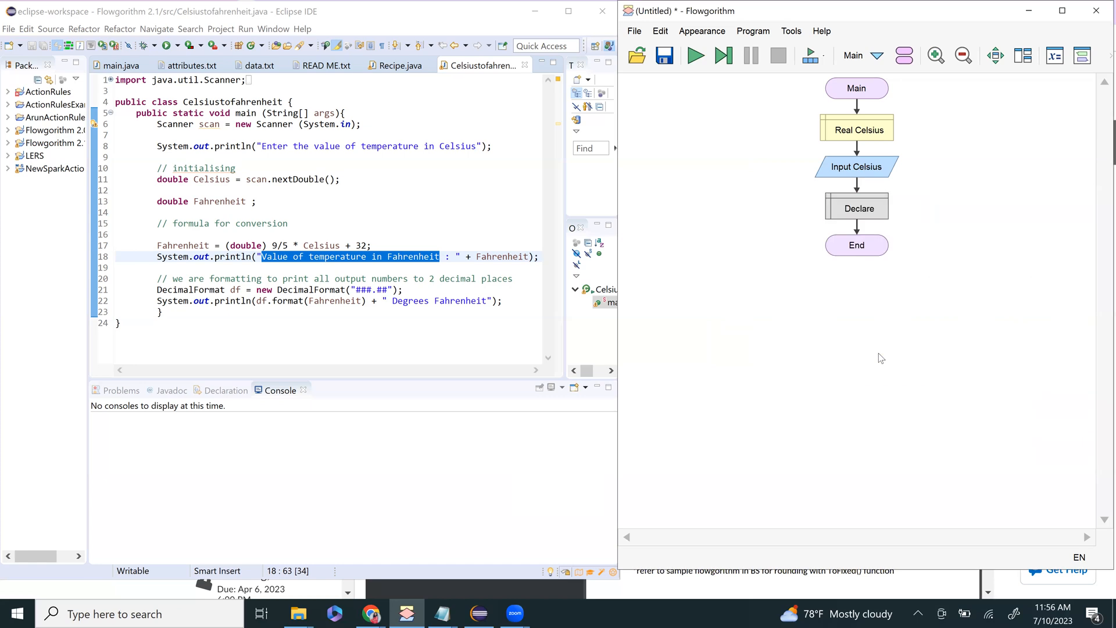
pyautogui.click(850, 215)
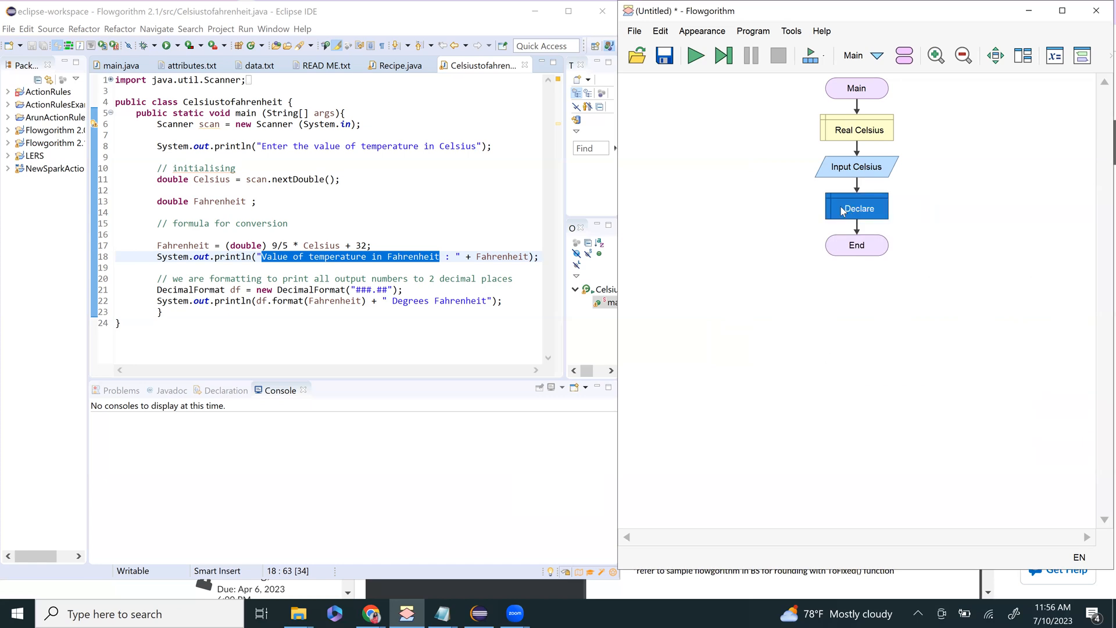
pyautogui.doubleClick(843, 210)
pyautogui.click(710, 372)
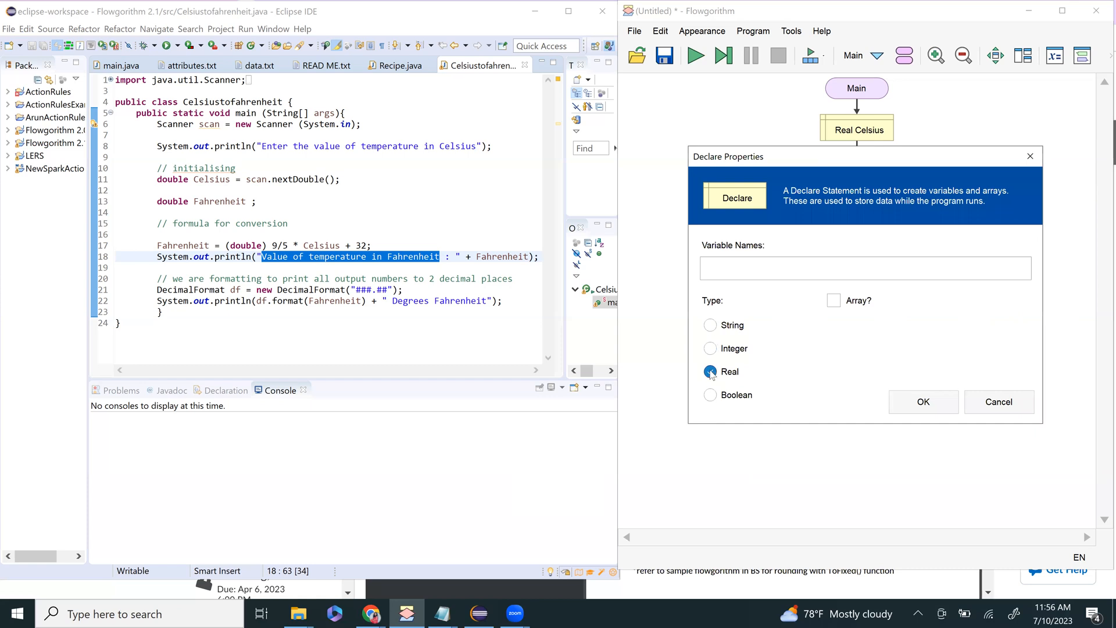
pyautogui.click(715, 266)
pyautogui.write('Farenheit')
pyautogui.click(924, 400)
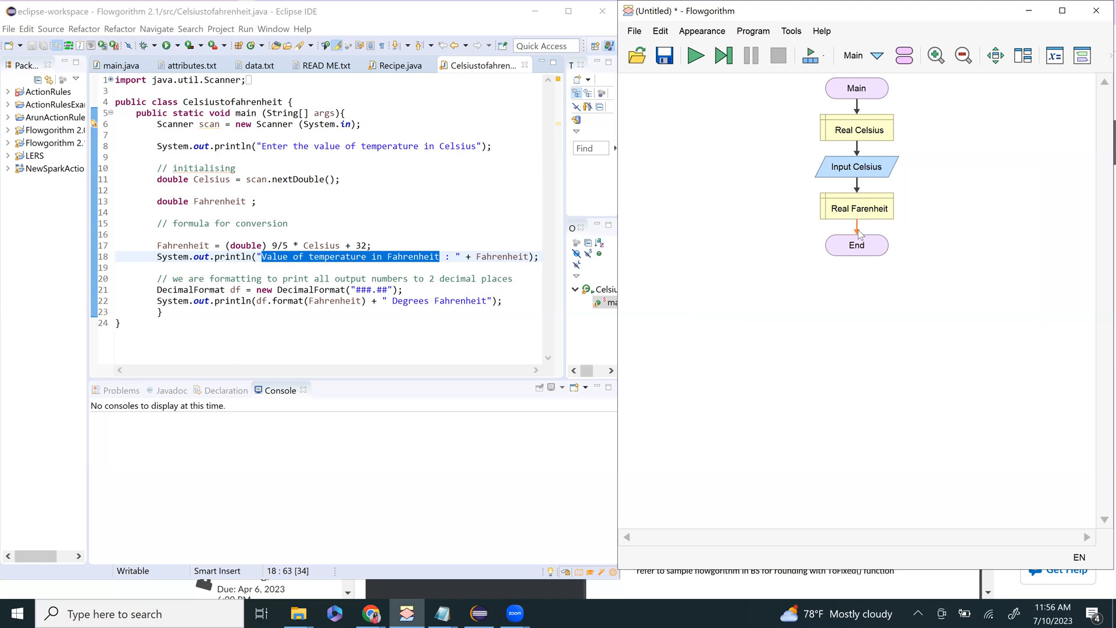
# Add an Assign statement below the Farenheit declaration that sets Farenheit to (9/5) * Celsius + 32.
pyautogui.click(857, 230)
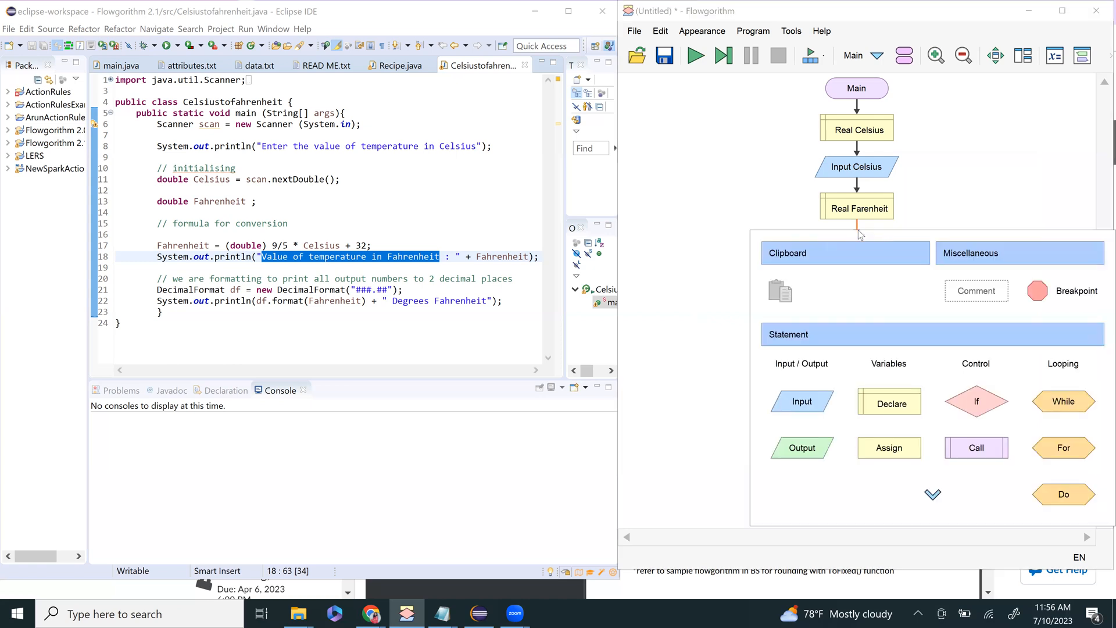
pyautogui.click(880, 446)
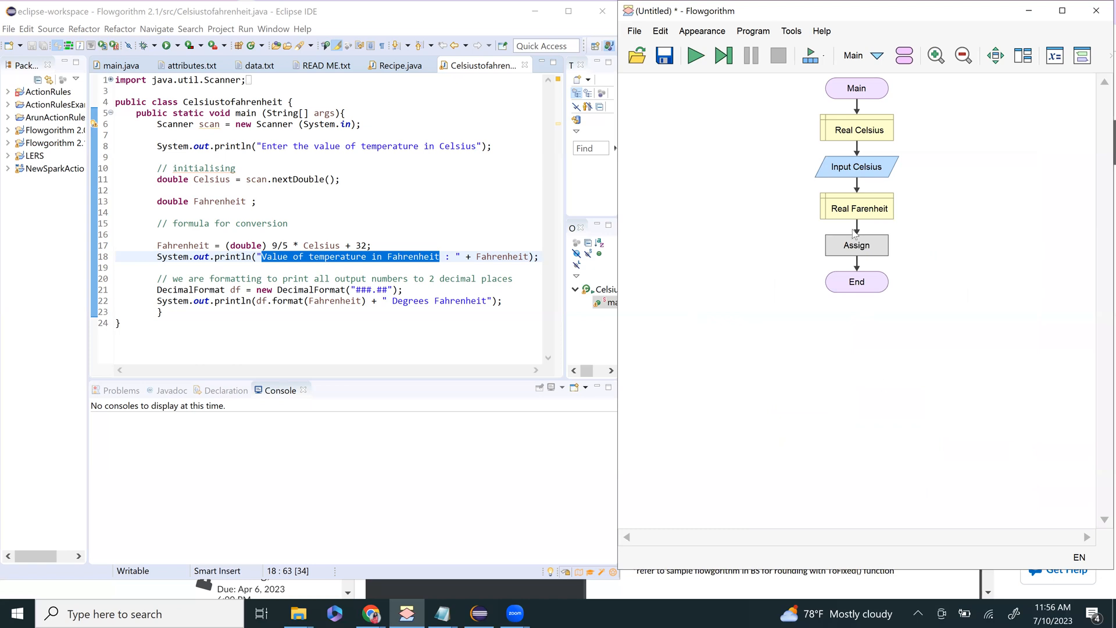
pyautogui.doubleClick(853, 254)
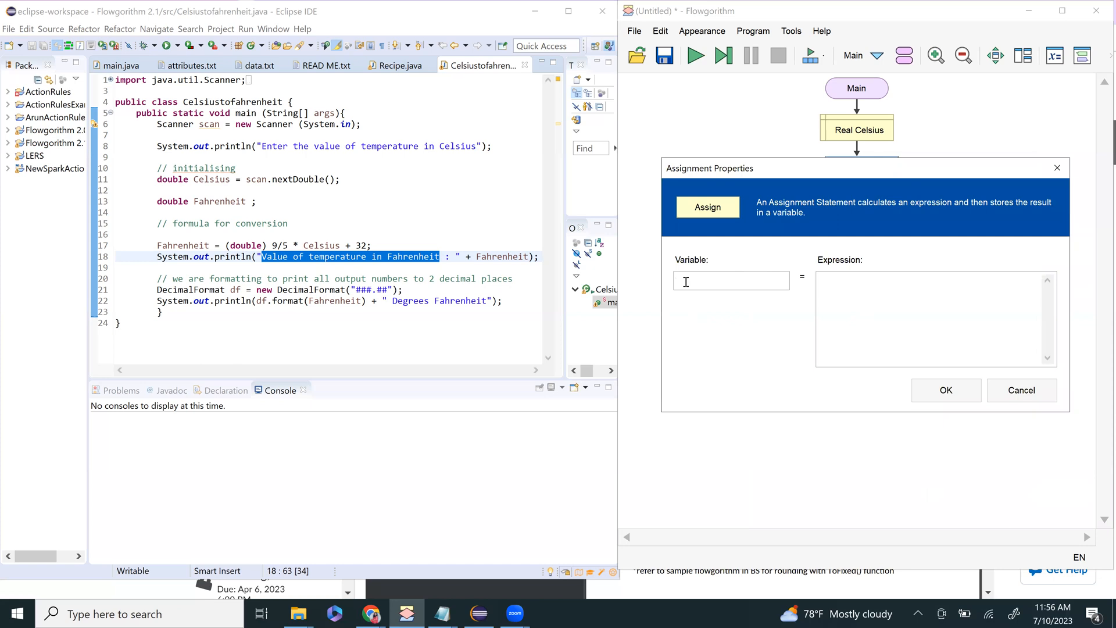
pyautogui.write('Faren')
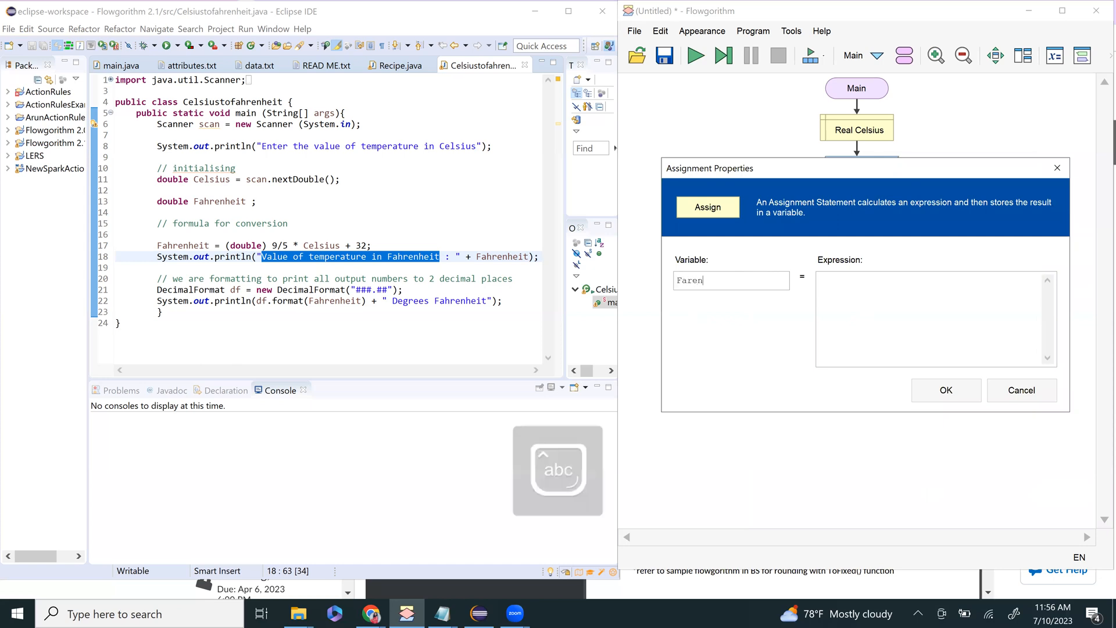
pyautogui.write('heit')
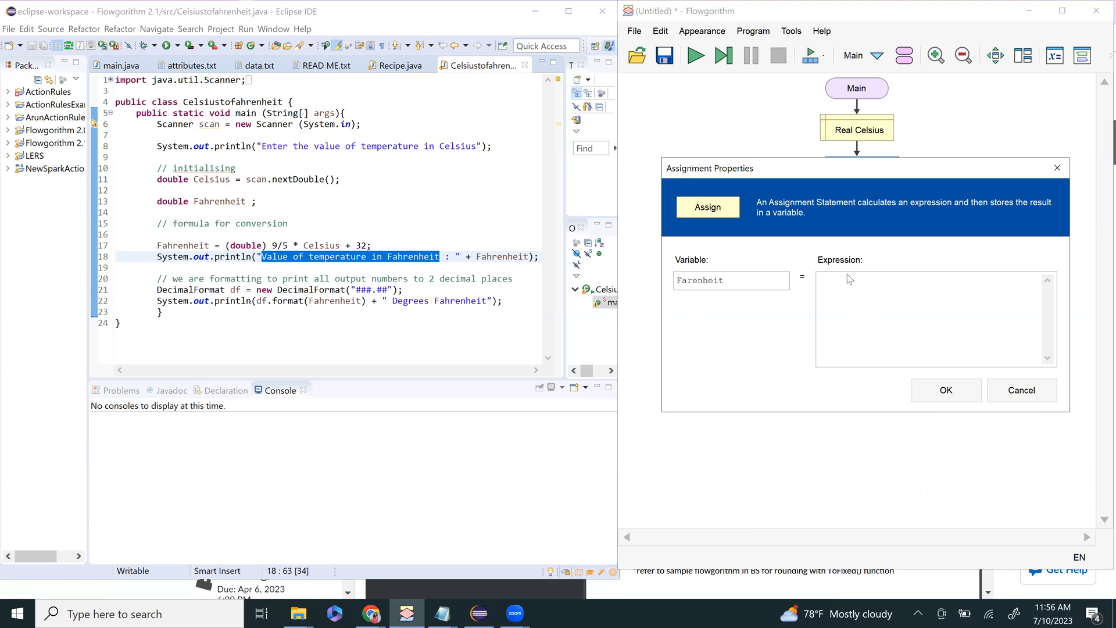
pyautogui.write('(9/5')
pyautogui.write('Celsius')
pyautogui.write('+')
pyautogui.write(' 32')
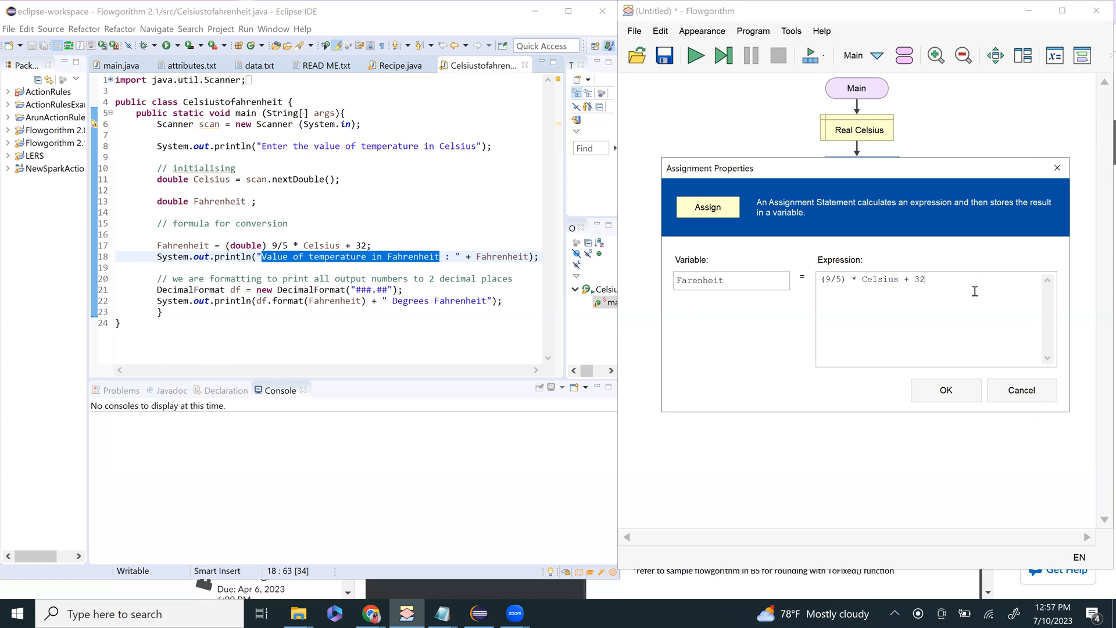
pyautogui.click(946, 390)
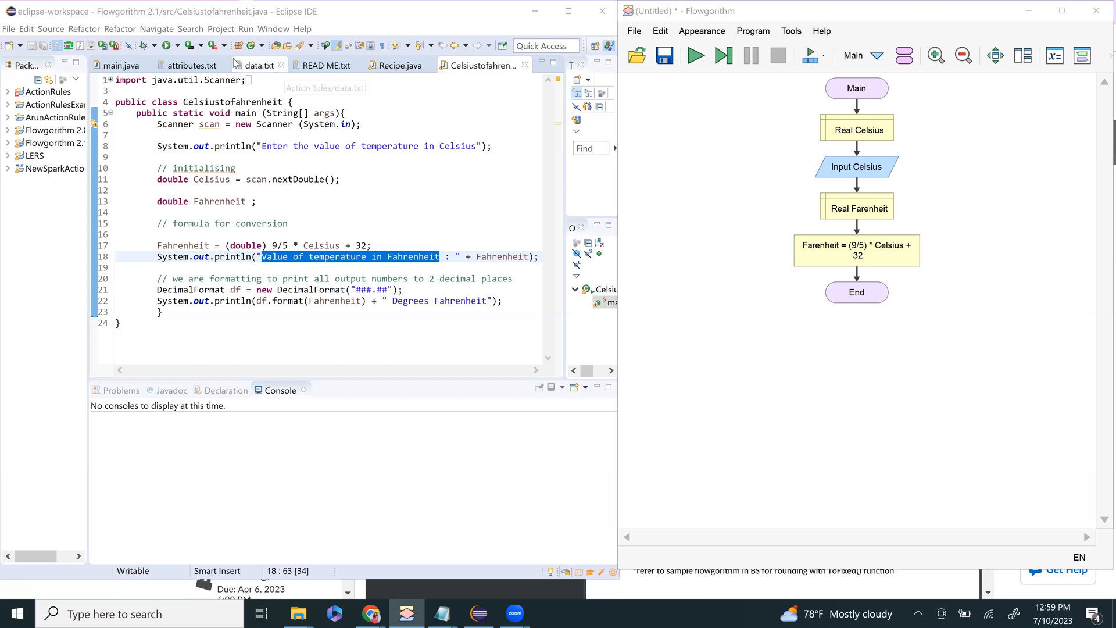
# Switch to Eclipse, run the Celsiustofahrenheit Java program and enter 32 as the Celsius temperature.
pyautogui.click(166, 47)
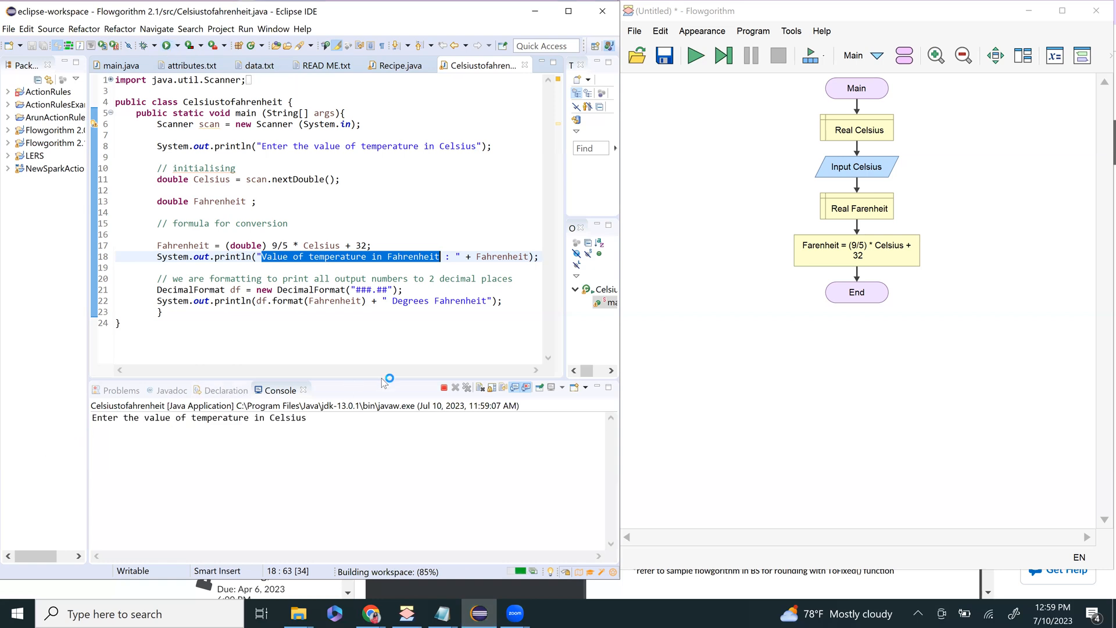
pyautogui.click(317, 418)
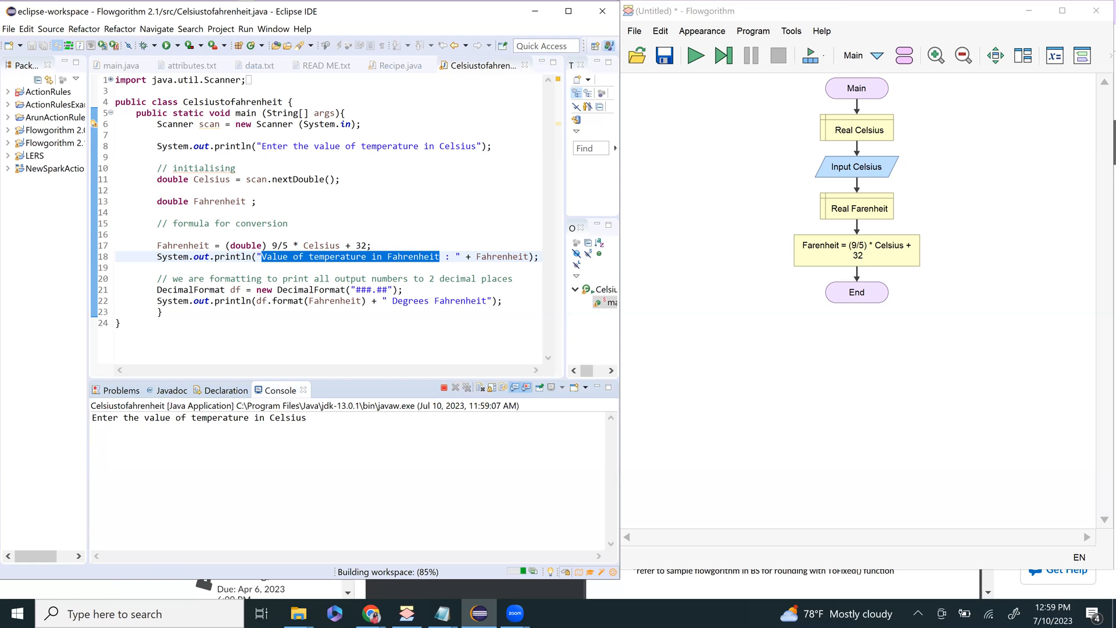
pyautogui.write('32')
pyautogui.press('Return')
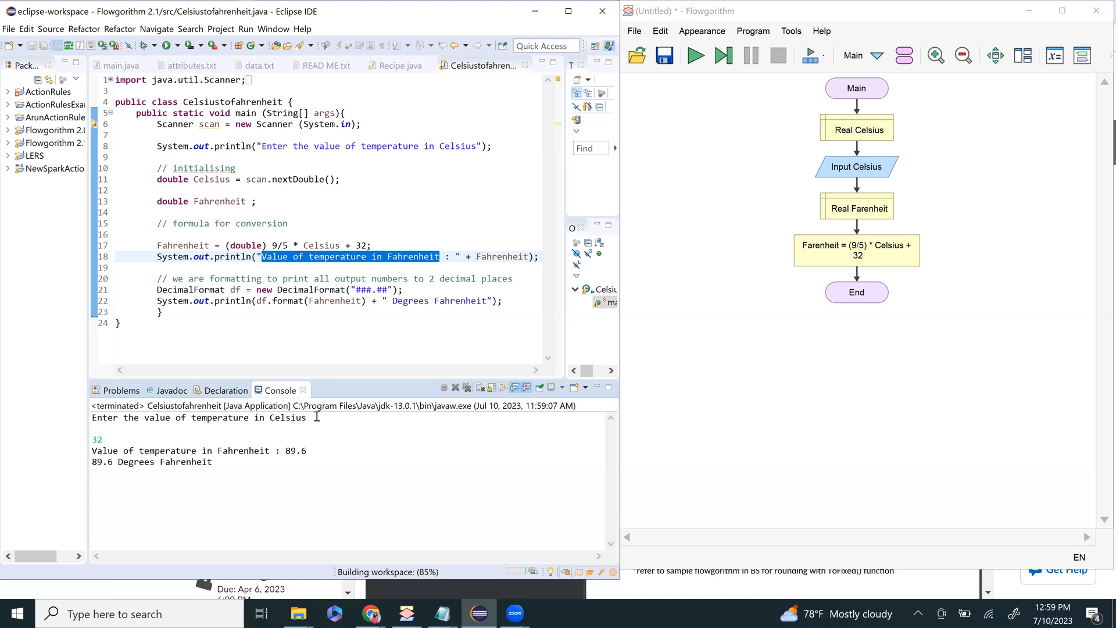